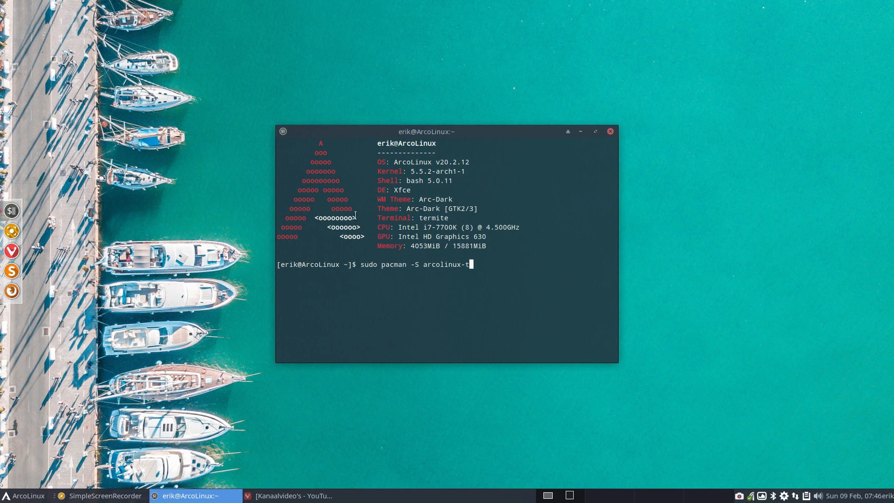
# Step: Install the arcolinux-tweak-tool-git package with pacman, entering the sudo password and accepting the installation, and close the terminal
pyautogui.press('Tab')
pyautogui.press('Return')
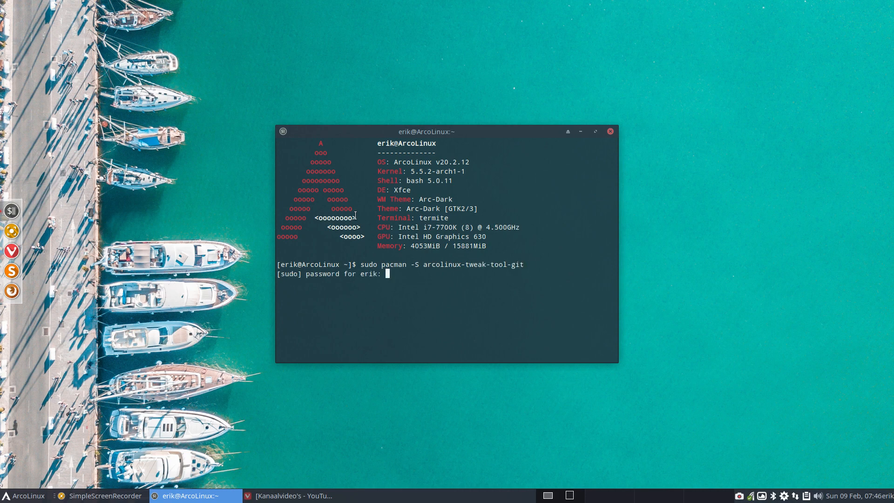
pyautogui.press('Return')
pyautogui.press('Return')
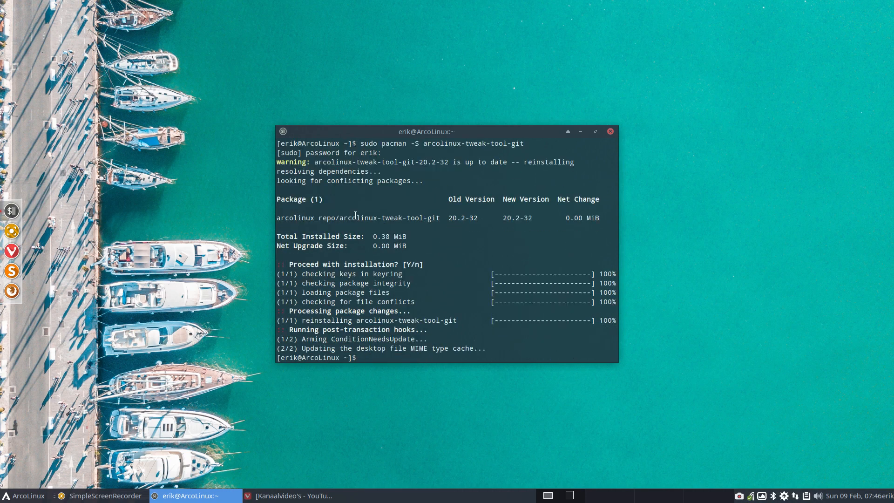
pyautogui.press('F12')
pyautogui.press('F12')
pyautogui.click(611, 131)
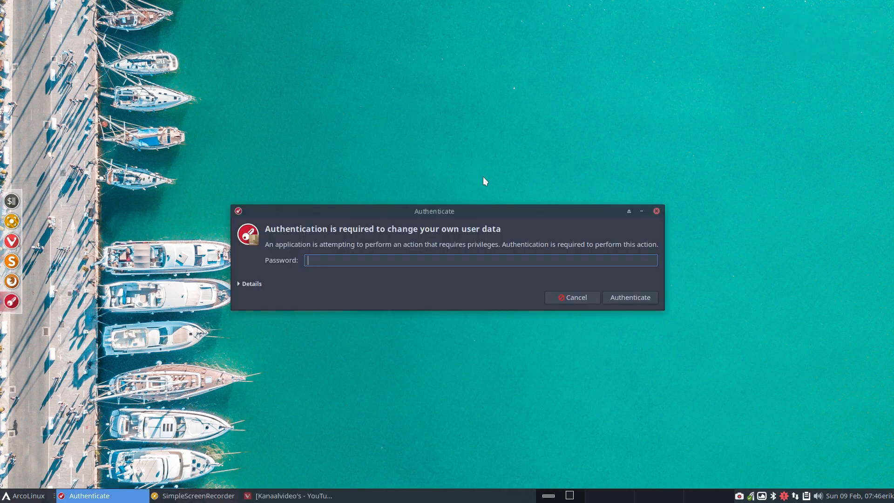
# Step: Authenticate with the account password to start the ArcoLinux Tweak Tool and open its Slimlock settings
pyautogui.write('••••')
pyautogui.press('Return')
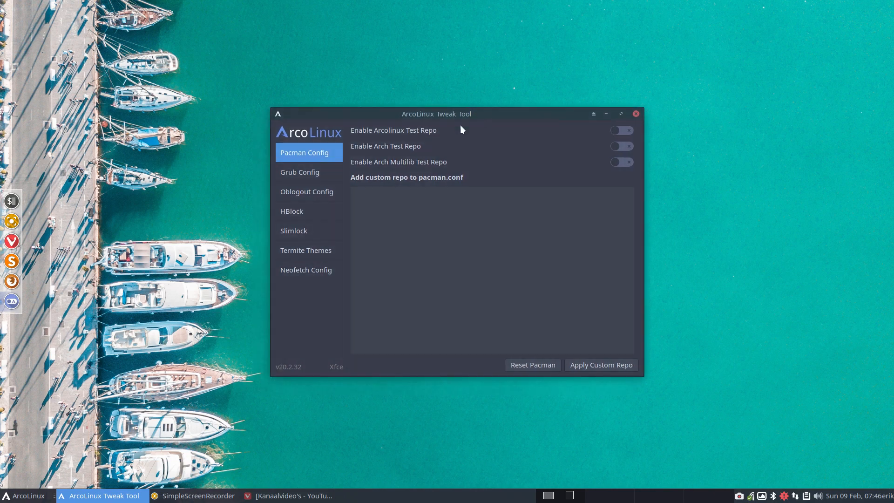
pyautogui.click(310, 173)
pyautogui.click(310, 192)
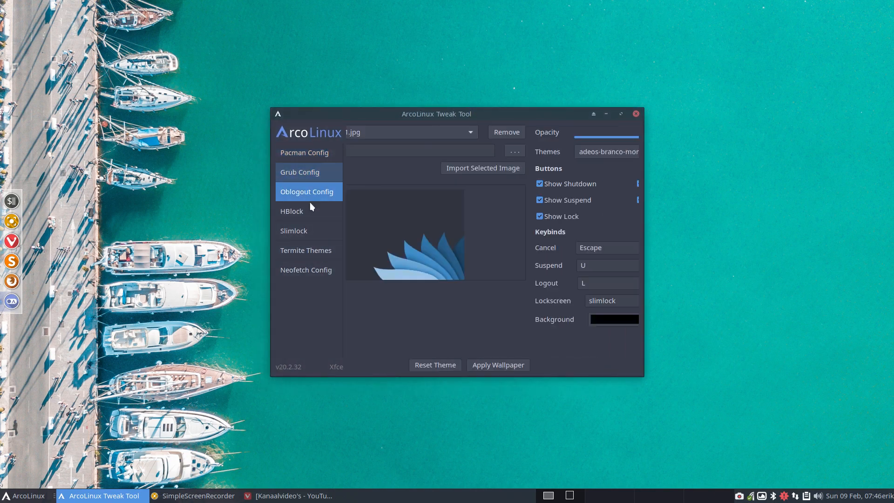
pyautogui.click(310, 211)
pyautogui.click(312, 233)
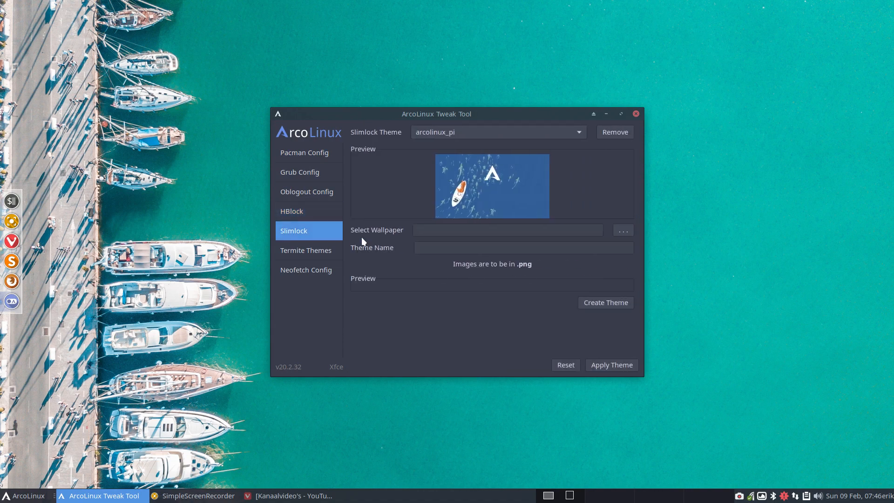
pyautogui.moveTo(485, 113); pyautogui.dragTo(499, 113)
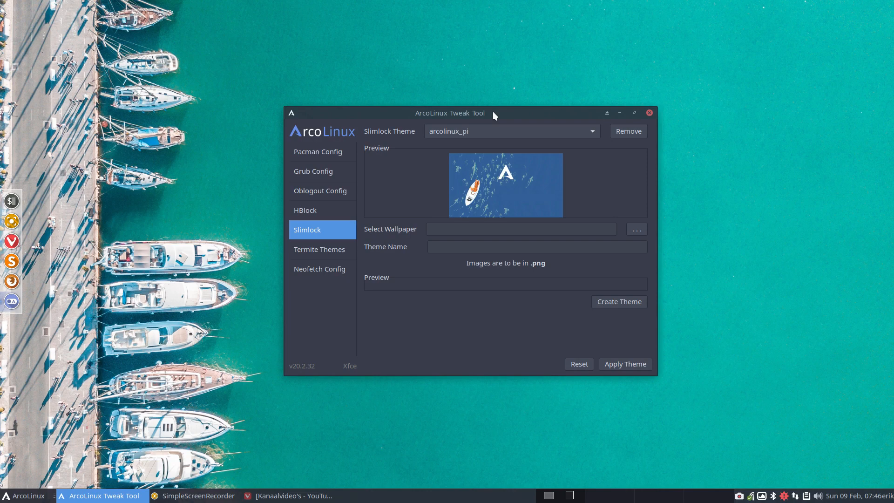
# Step: Lock the screen to view the current Slimlock theme and unlock it with the account password
pyautogui.hotkey('ctrl', 'alt', 'l')
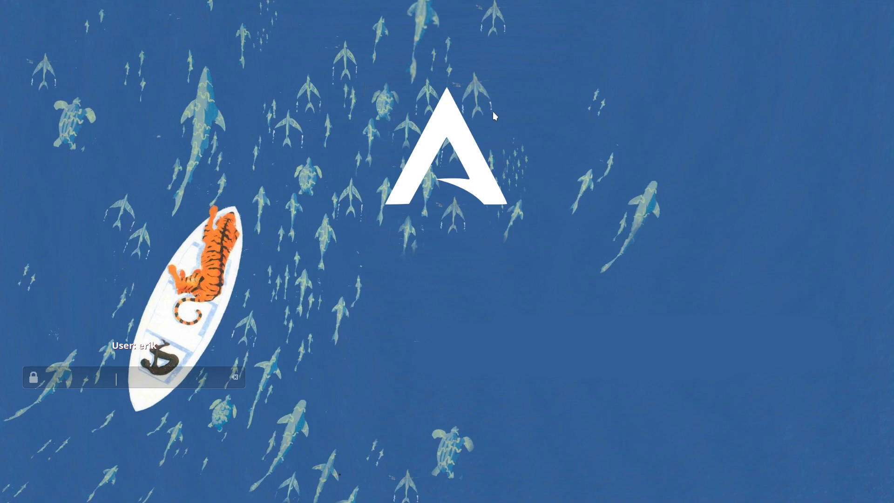
pyautogui.write('****')
pyautogui.press('Return')
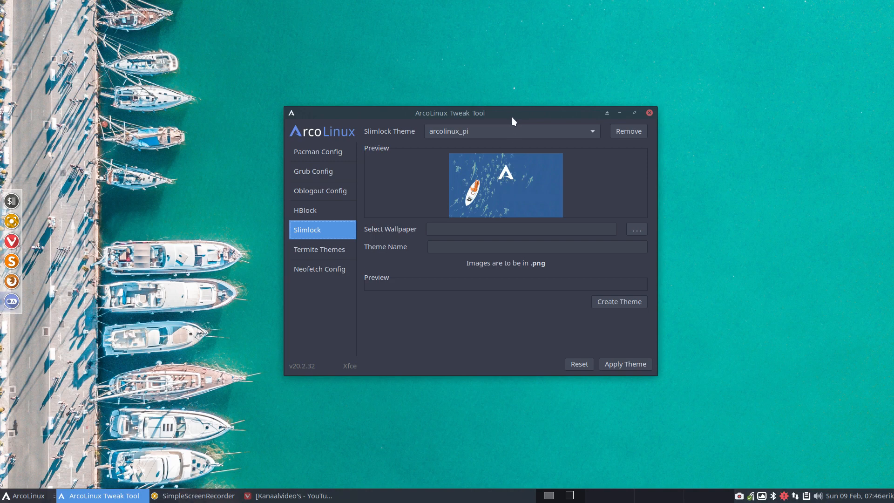
# Step: Open the file manager on half of the screen, beside the ArcoLinux Tweak Tool
pyautogui.moveTo(512, 117); pyautogui.dragTo(742, 112)
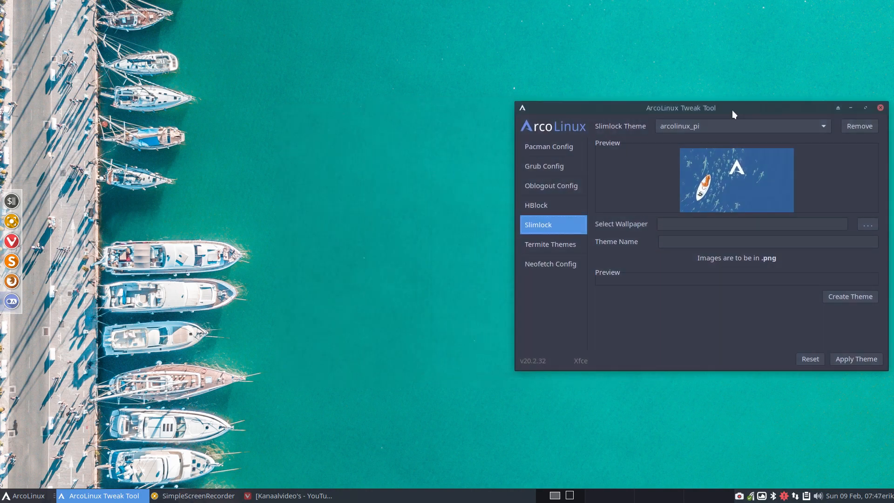
pyautogui.rightClick(102, 201)
pyautogui.click(135, 206)
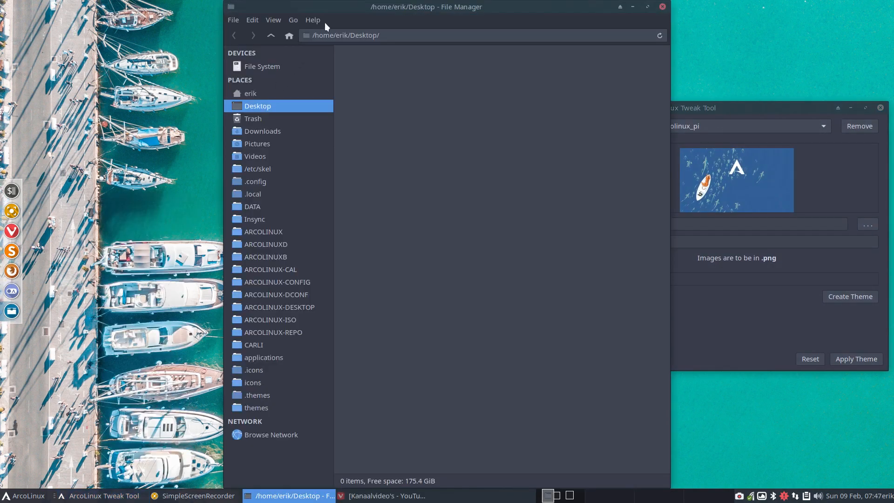
pyautogui.moveTo(334, 12); pyautogui.dragTo(16, 122)
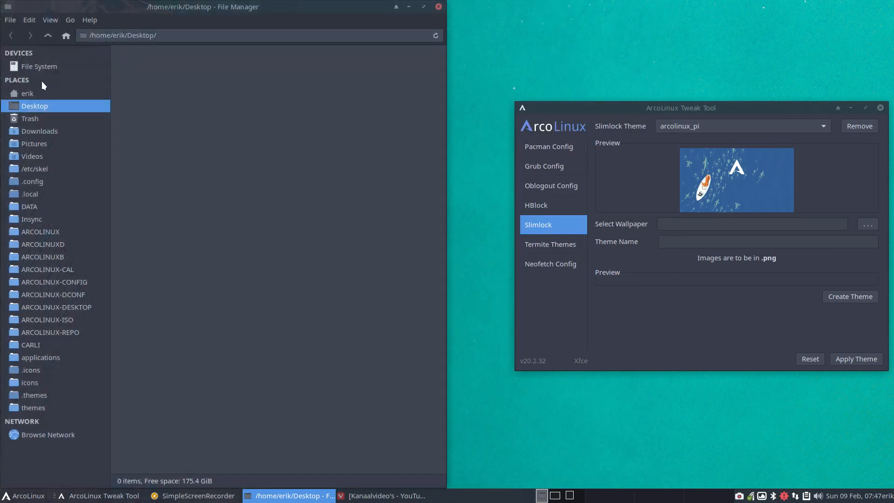
# Step: Browse the file system to /etc, find slim.conf and open it in the text editor
pyautogui.click(39, 66)
pyautogui.click(247, 61)
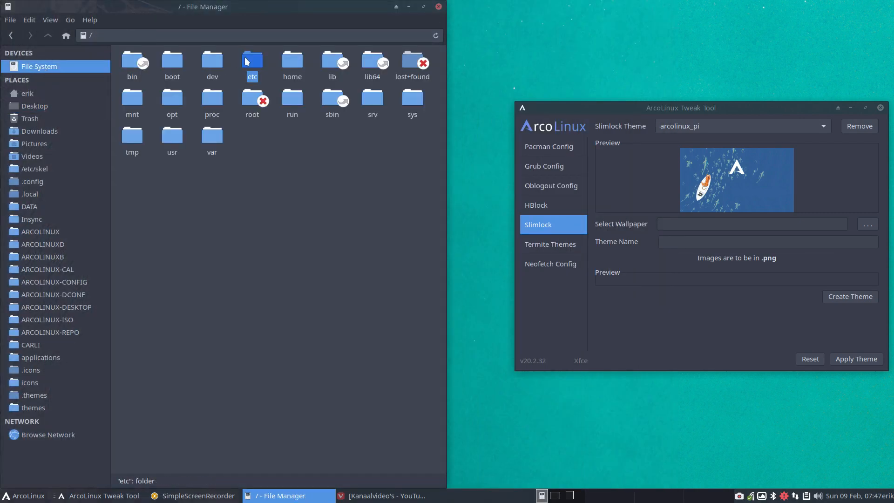
pyautogui.doubleClick(247, 61)
pyautogui.write('slim')
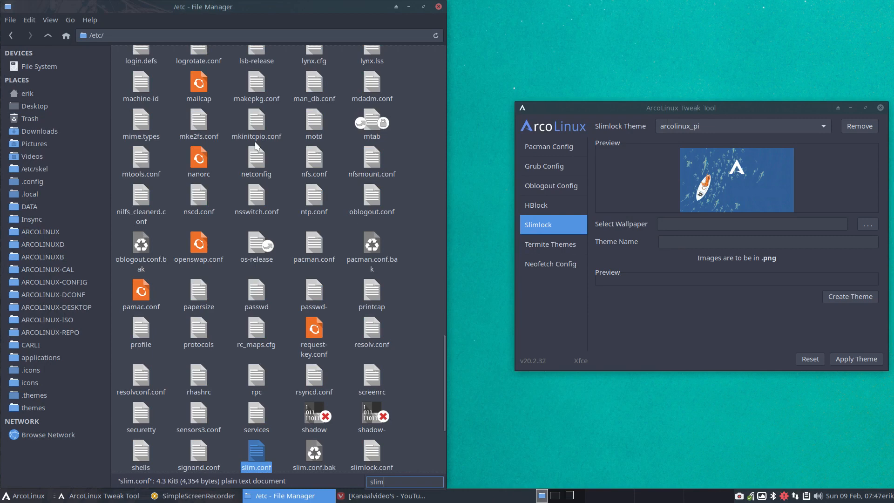
pyautogui.click(298, 450)
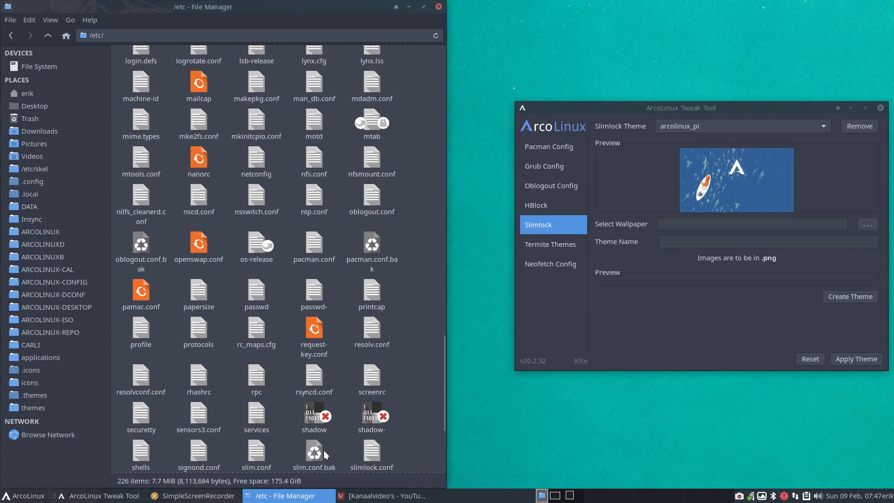
pyautogui.click(325, 454)
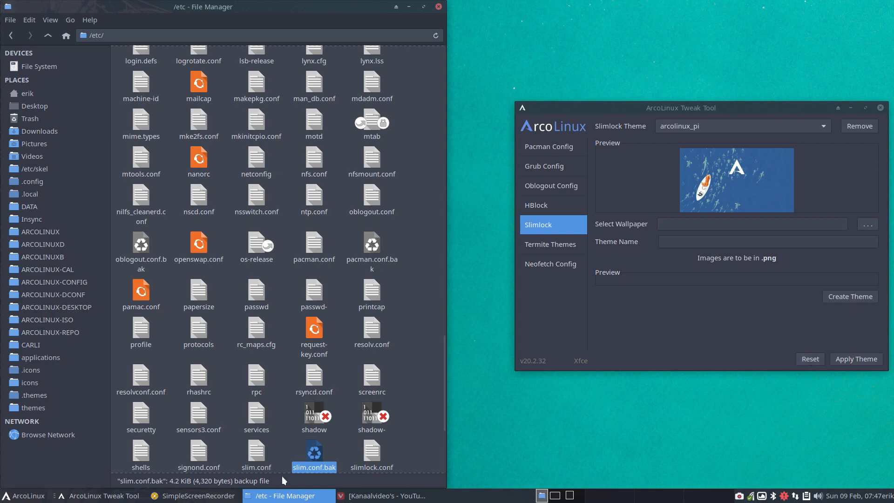
pyautogui.doubleClick(264, 458)
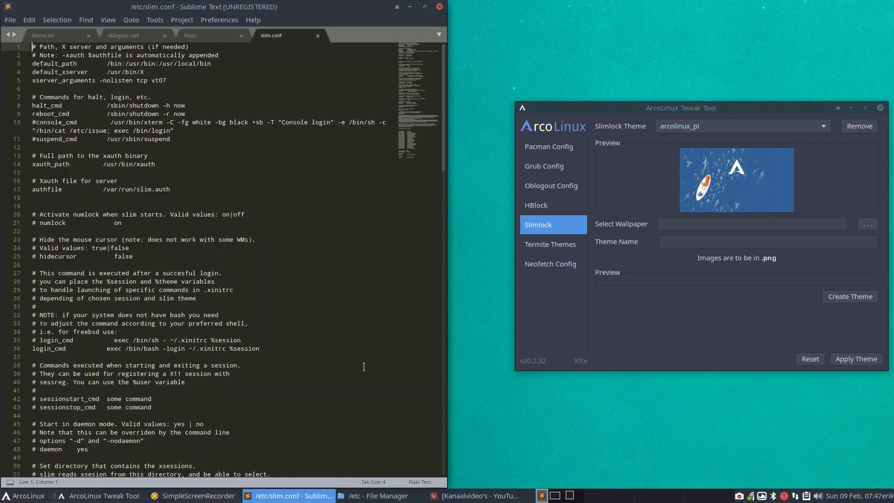
# Step: Set the syntax highlighting of slim.conf to Perl
pyautogui.click(419, 483)
pyautogui.scroll(-1, 419, 486)
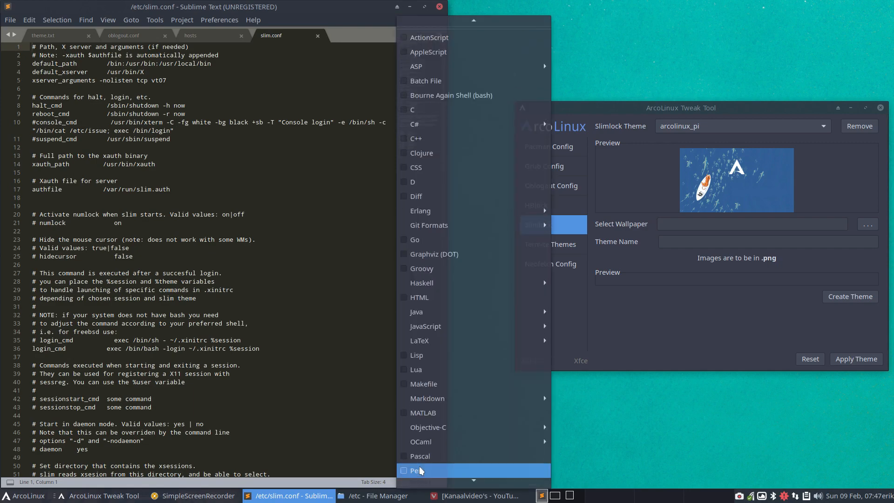
pyautogui.click(406, 474)
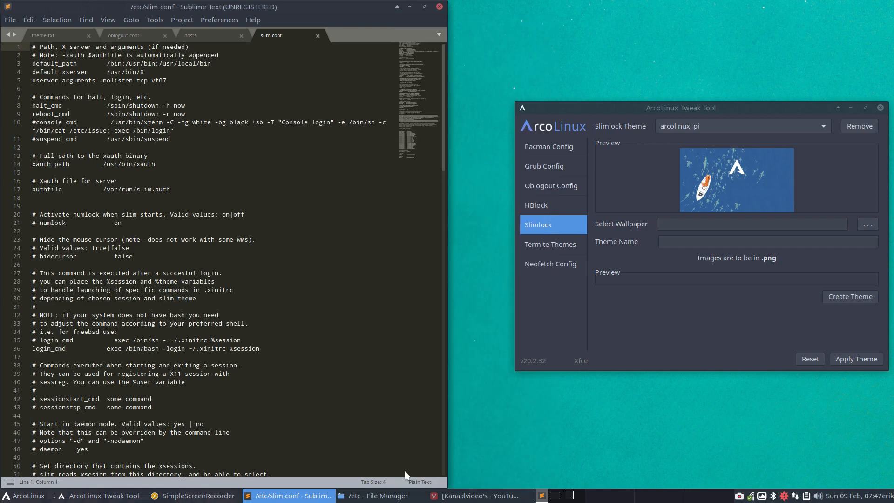
# Step: Find the active current_theme line in slim.conf and highlight it for comparison with the Slimlock theme setting
pyautogui.scroll(-1, 157, 287)
pyautogui.scroll(-5, 156, 287)
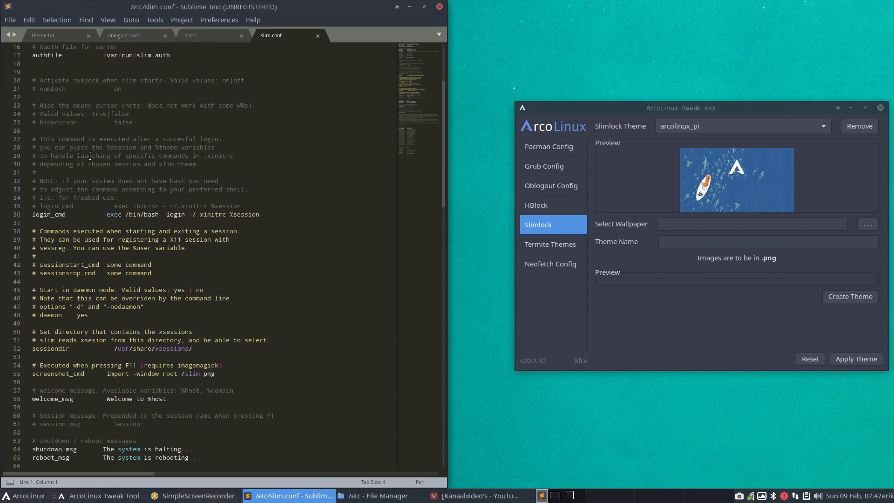
pyautogui.scroll(-4, 67, 185)
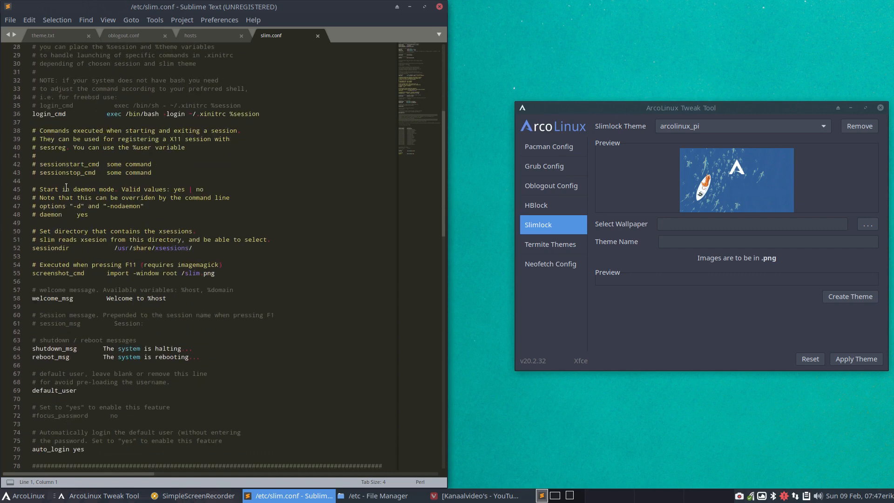
pyautogui.scroll(-13, 94, 331)
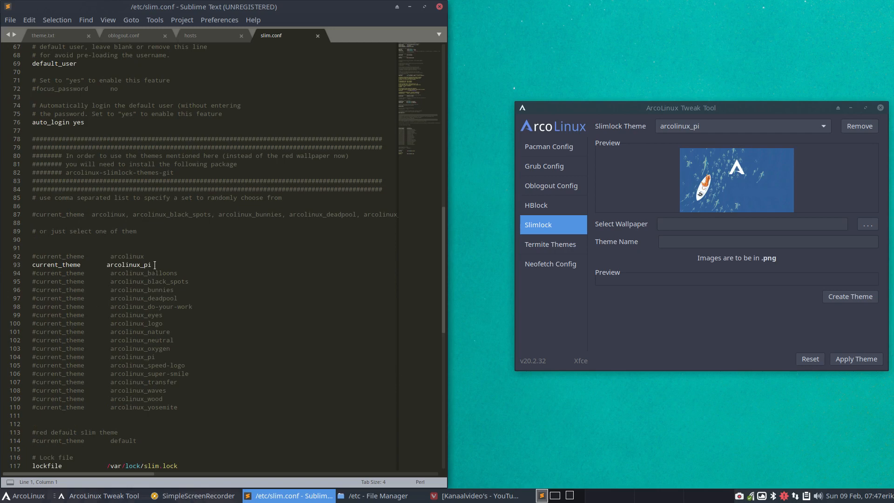
pyautogui.moveTo(154, 265); pyautogui.dragTo(31, 266)
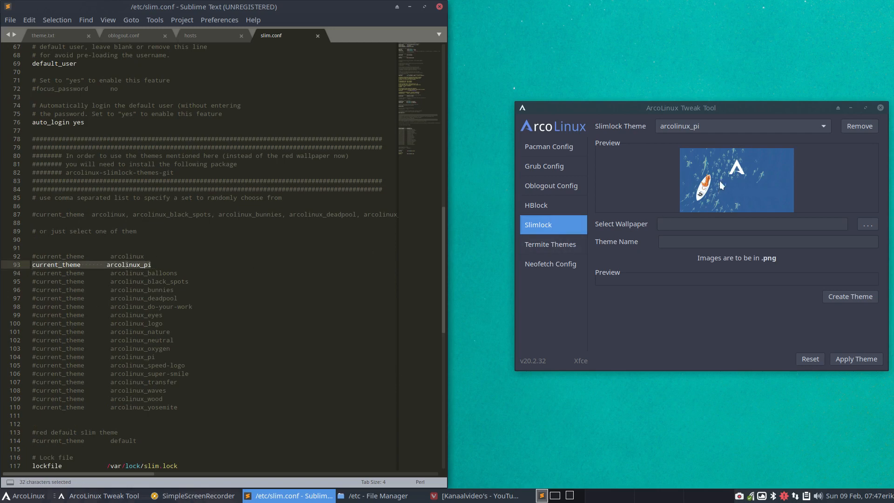
# Step: Choose arcolinux_eyes as the Slimlock theme, apply it and dismiss the confirmation
pyautogui.click(700, 128)
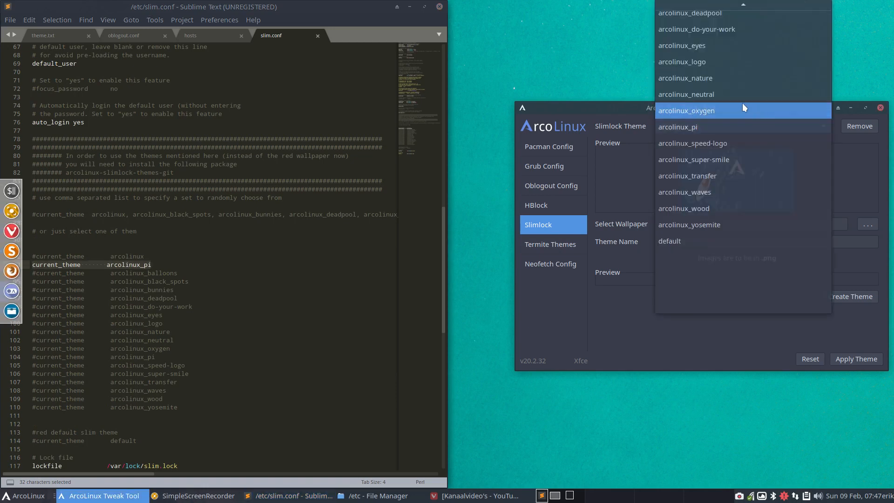
pyautogui.click(665, 45)
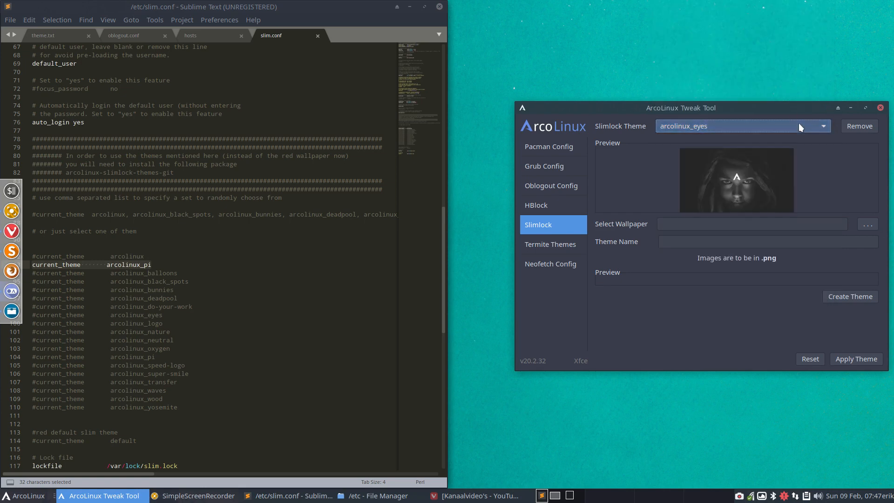
pyautogui.click(861, 360)
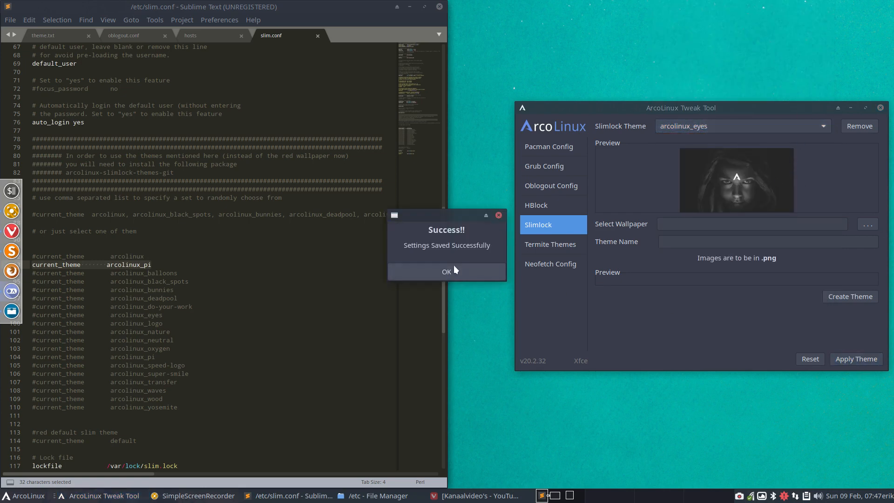
pyautogui.click(446, 271)
# Step: Examine the active current_theme line and the commented line below it in the reloaded slim.conf
pyautogui.click(165, 279)
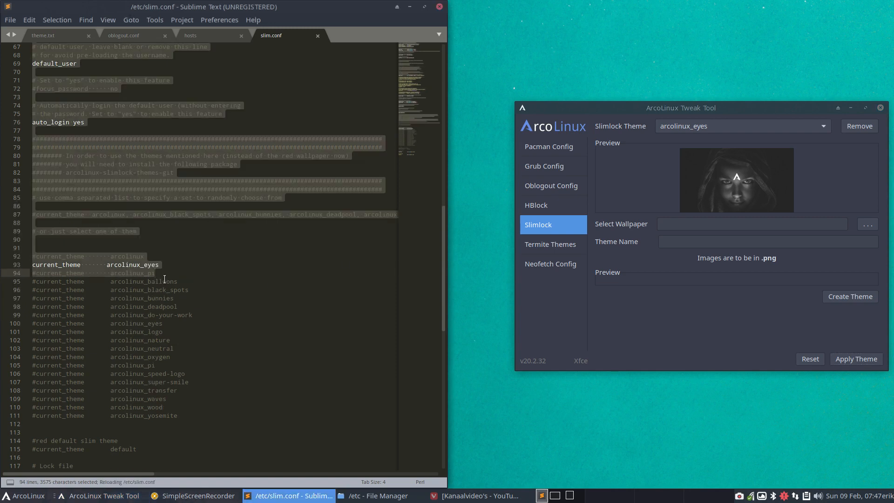
pyautogui.click(163, 267)
pyautogui.moveTo(106, 264); pyautogui.dragTo(192, 268)
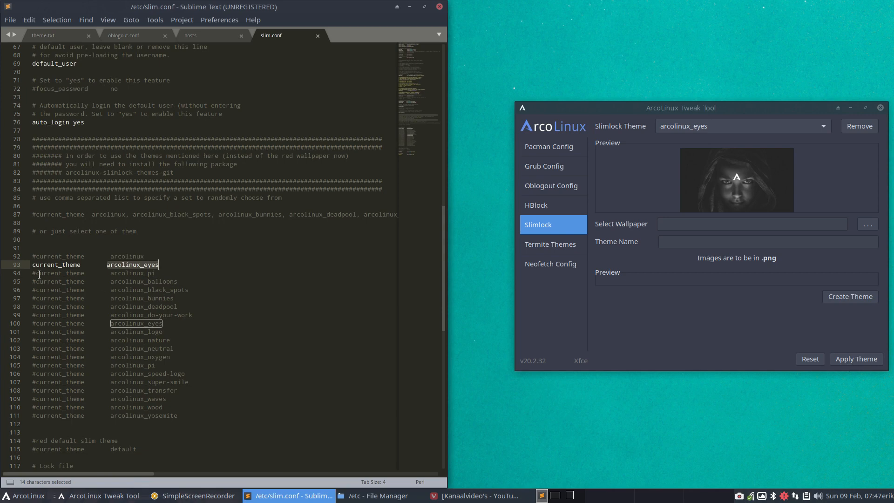
pyautogui.moveTo(37, 273); pyautogui.dragTo(37, 281)
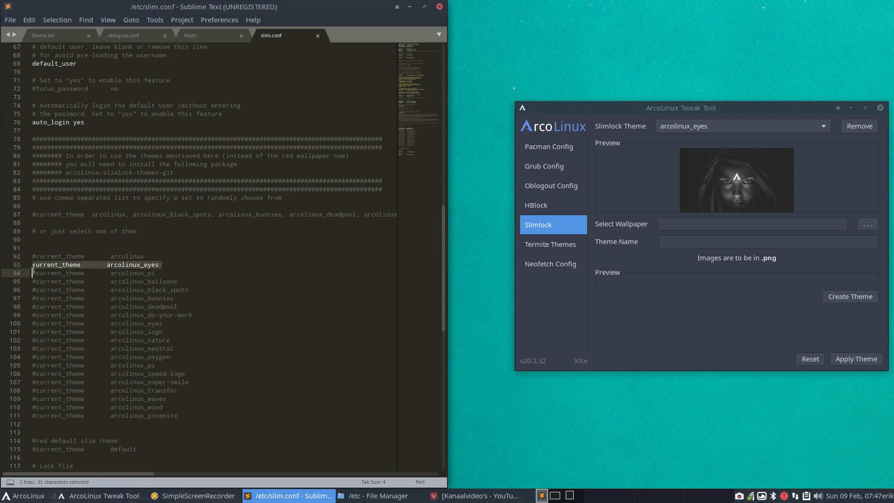
pyautogui.click(62, 274)
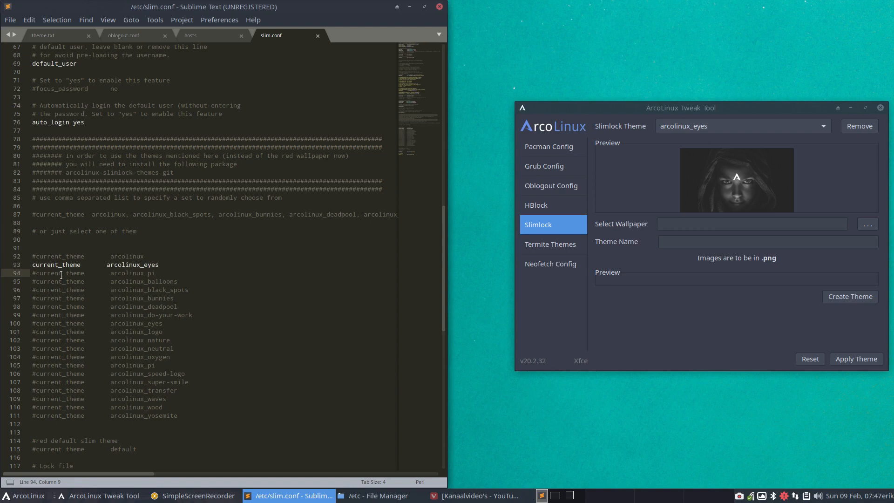
# Step: Comment out the active arcolinux_eyes theme line in slim.conf and uncomment the arcolinux_black_spots line
pyautogui.hotkey('ctrl', '+')
pyautogui.hotkey('ctrl', '+')
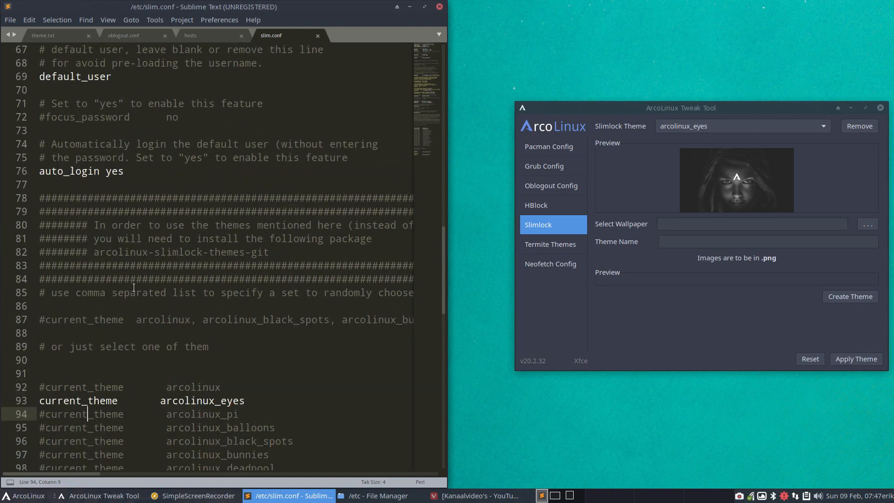
pyautogui.scroll(-8, 133, 298)
pyautogui.scroll(2, 132, 304)
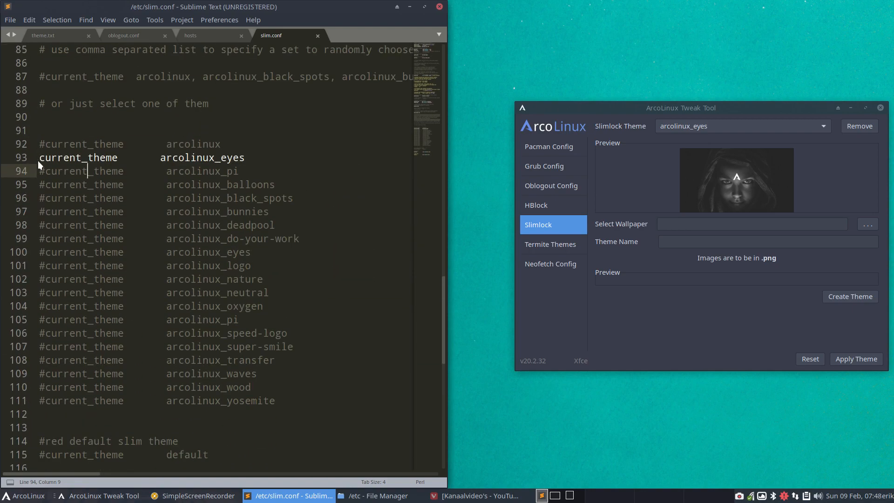
pyautogui.click(39, 162)
pyautogui.write('#')
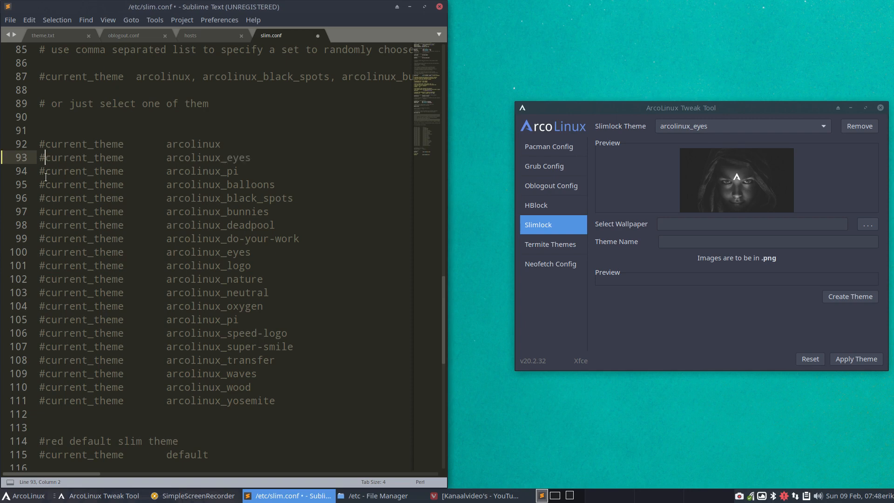
pyautogui.press('Down')
pyautogui.press('Down')
pyautogui.press('Down')
pyautogui.press('BackSpace')
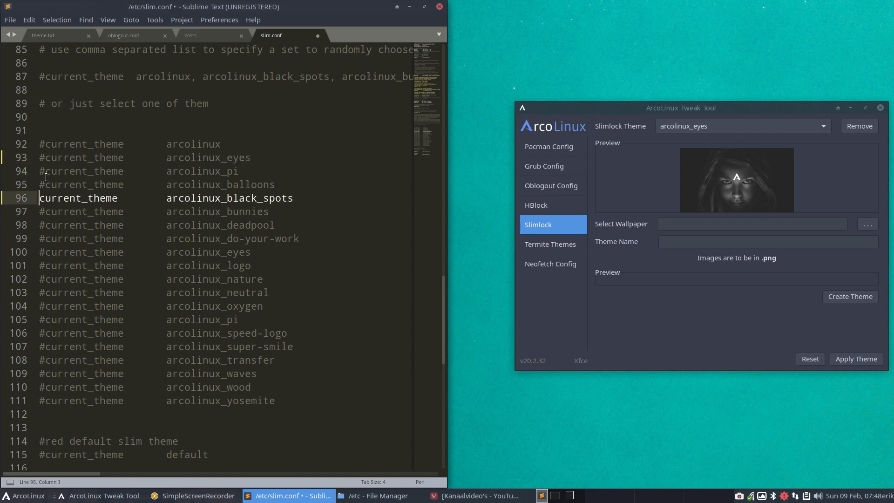
# Step: Undo the two manual theme line edits in slim.conf
pyautogui.hotkey('ctrl', 'z')
pyautogui.hotkey('ctrl', 'z')
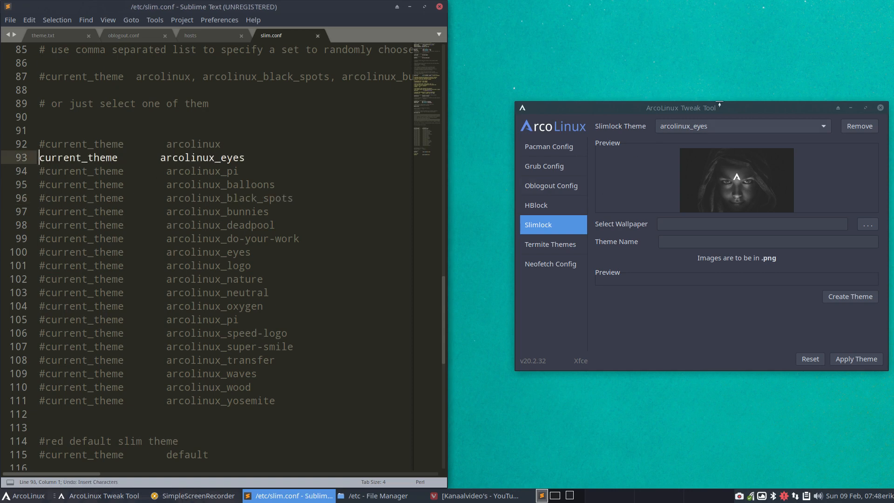
# Step: Choose arcolinux as the Slimlock theme, apply it and dismiss the confirmation
pyautogui.click(728, 130)
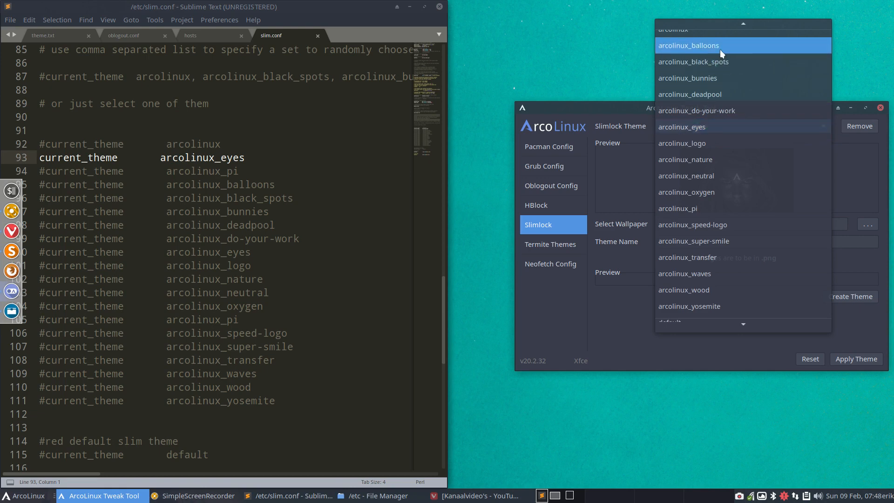
pyautogui.click(720, 29)
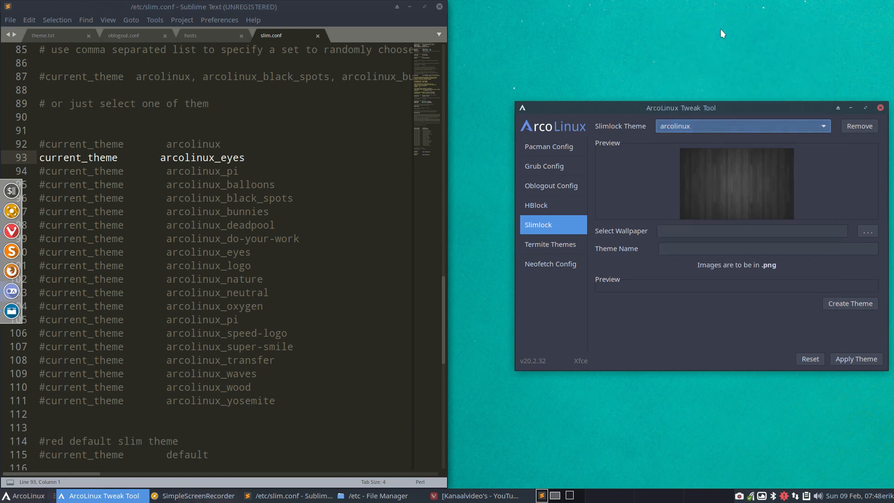
pyautogui.click(857, 361)
pyautogui.click(465, 276)
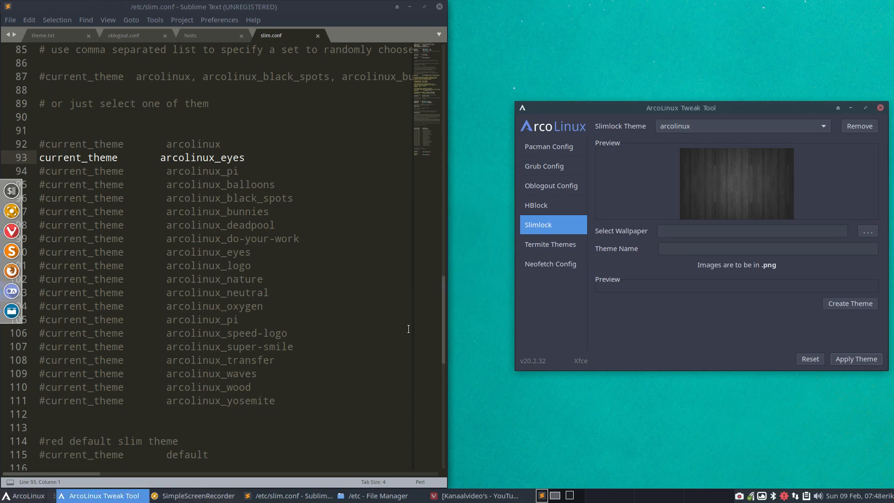
# Step: Lock the screen to check the arcolinux theme, and unlock it by entering the account password
pyautogui.hotkey('ctrl', 'alt', 'l')
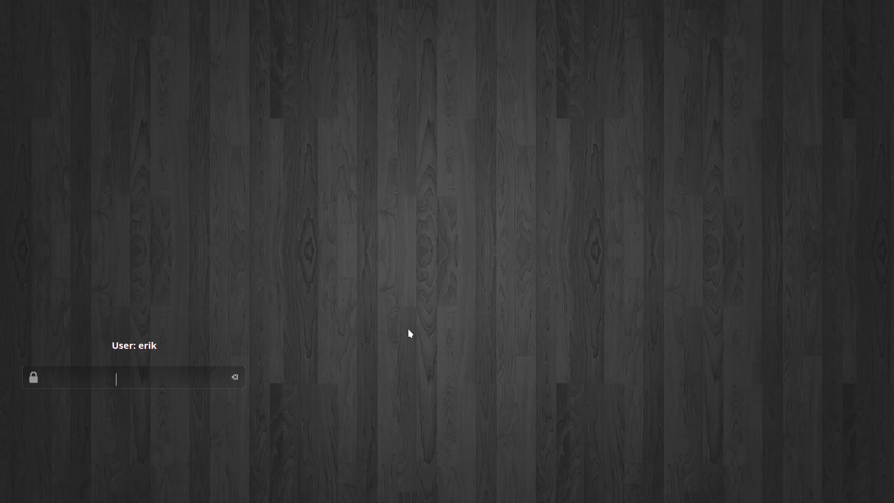
pyautogui.write('****')
pyautogui.press('Return')
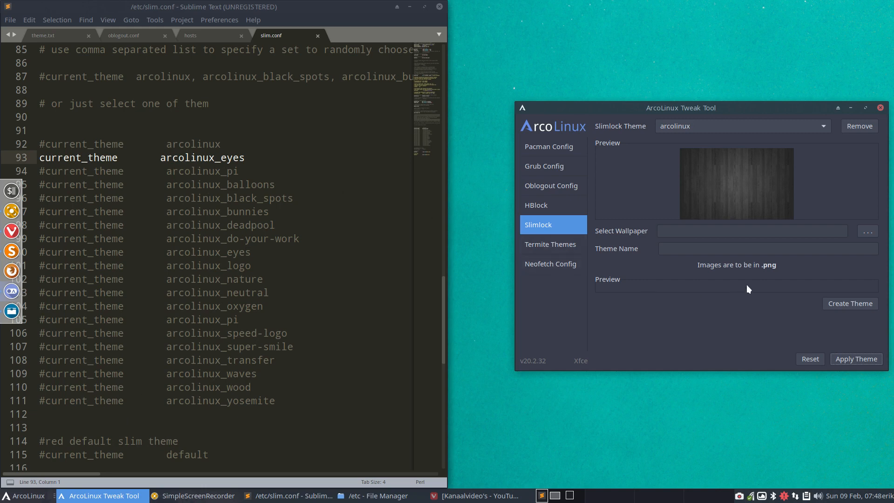
# Step: Select wallpaper-2283697.png from the Insync/Apps/Desktoppr folder as the wallpaper for a new Slimlock theme
pyautogui.click(842, 232)
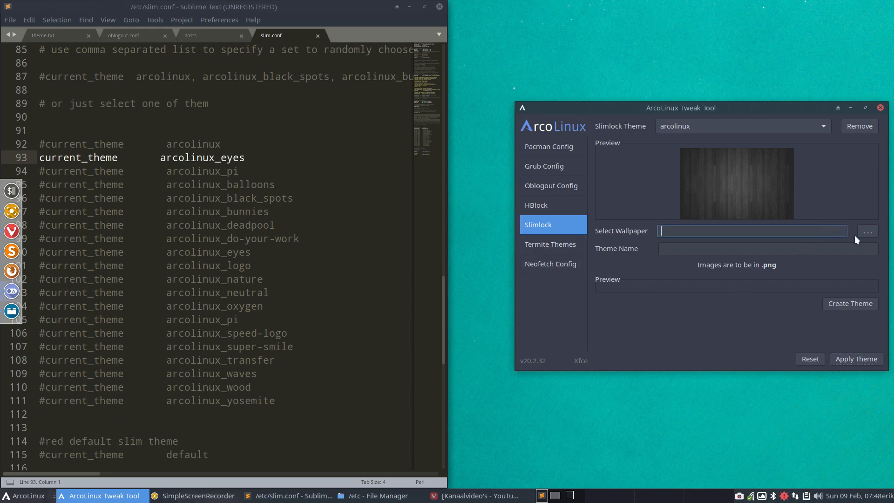
pyautogui.click(866, 233)
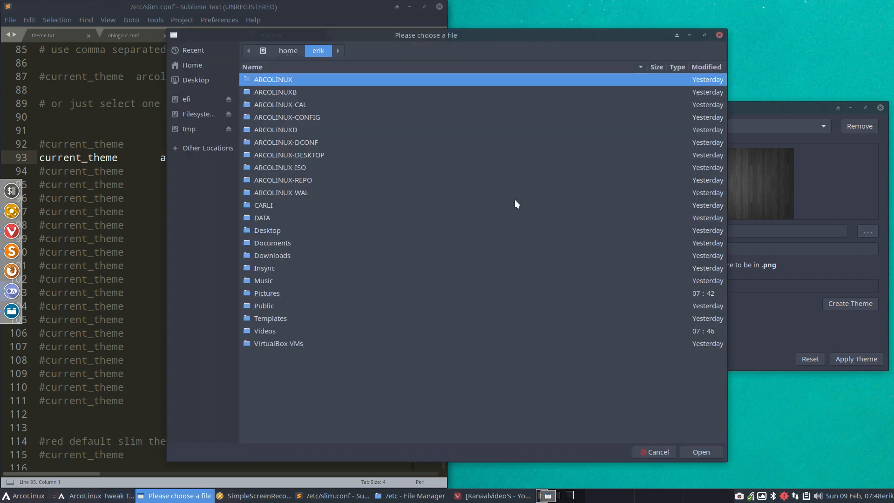
pyautogui.doubleClick(279, 266)
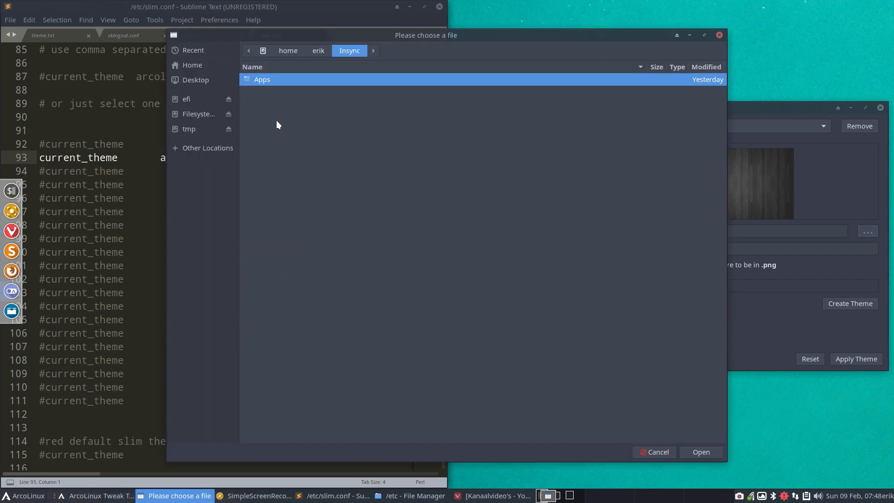
pyautogui.doubleClick(268, 78)
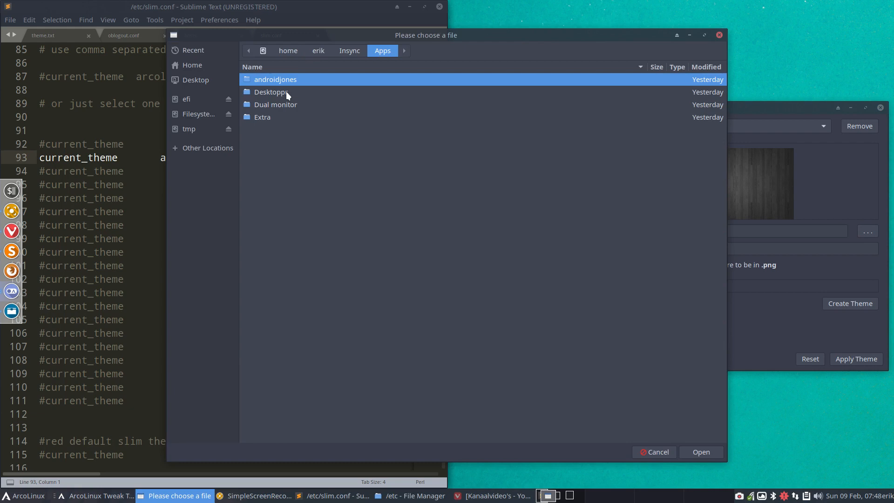
pyautogui.doubleClick(284, 82)
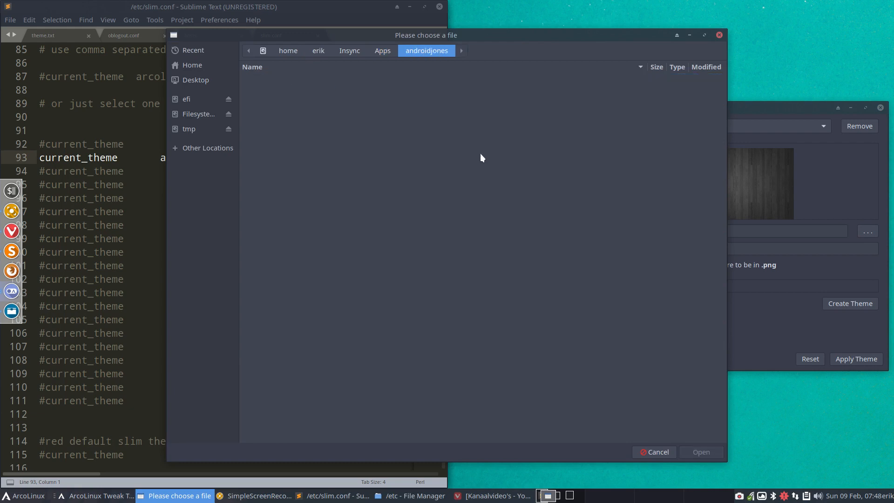
pyautogui.click(377, 52)
pyautogui.doubleClick(295, 92)
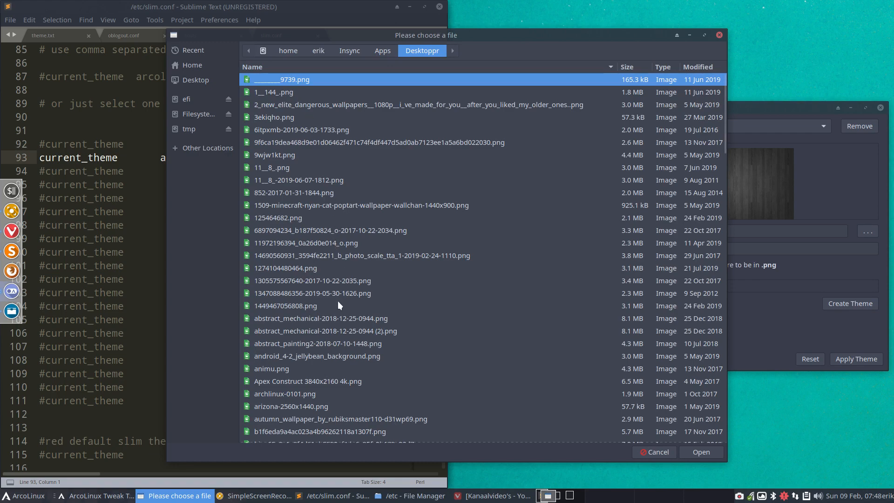
pyautogui.scroll(-20, 337, 301)
pyautogui.scroll(-20, 338, 301)
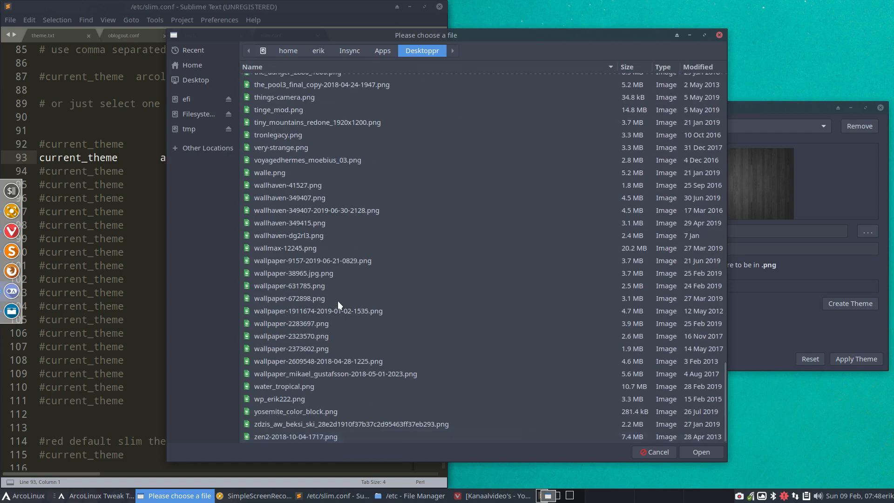
pyautogui.click(354, 323)
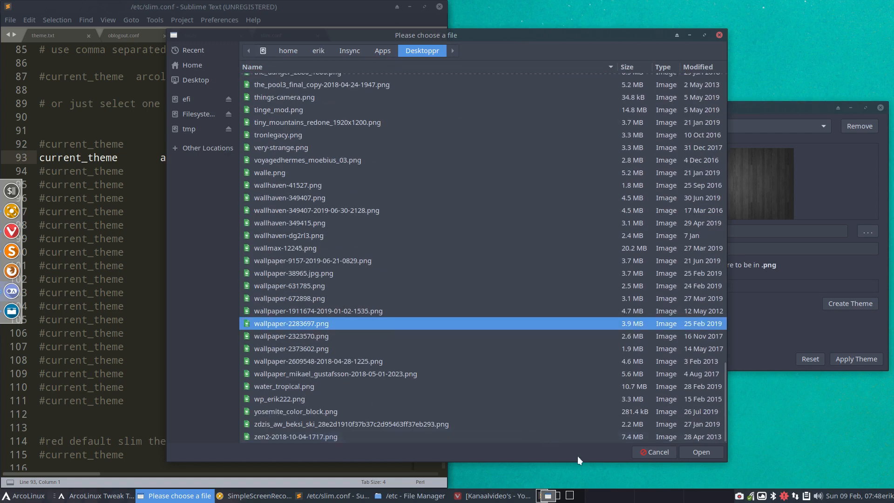
pyautogui.click(703, 454)
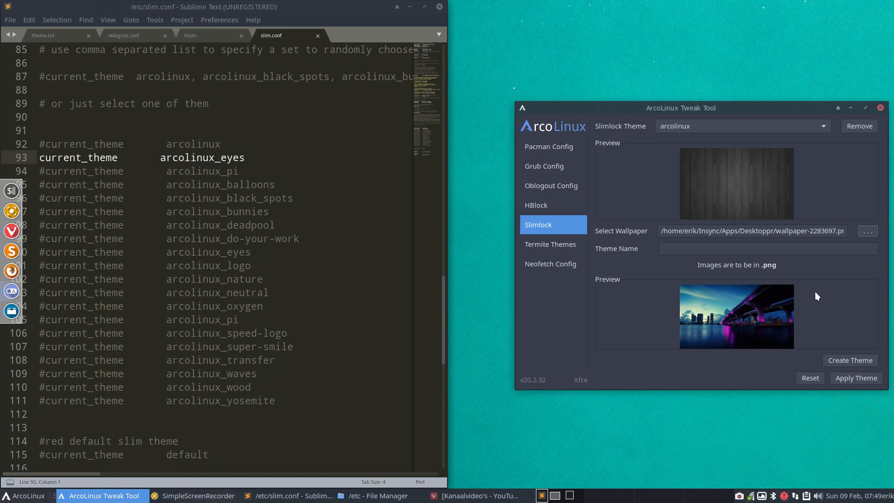
# Step: Name the new theme pinkfuture, create it, apply it as the Slimlock theme and dismiss the confirmation
pyautogui.click(676, 250)
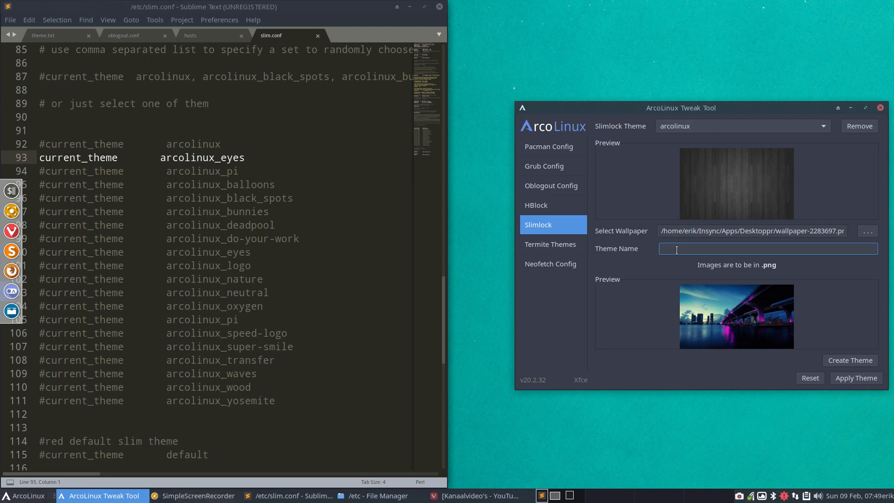
pyautogui.write('pinkfuture')
pyautogui.click(856, 360)
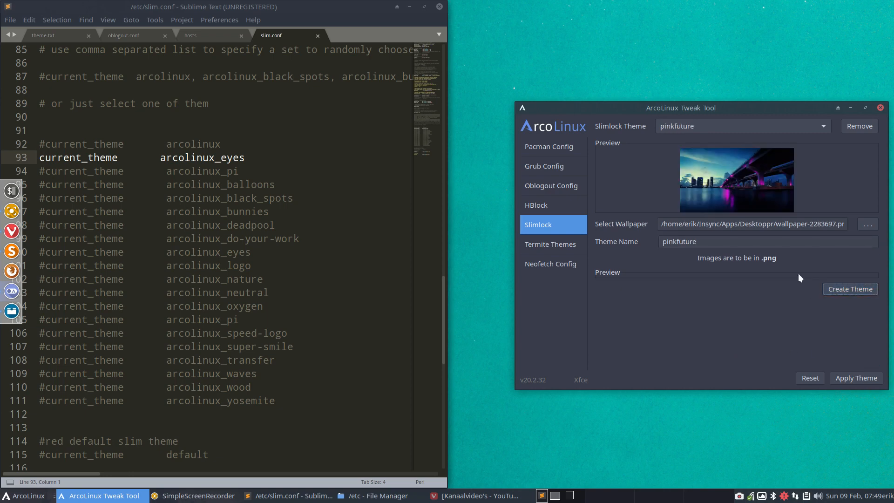
pyautogui.click(859, 379)
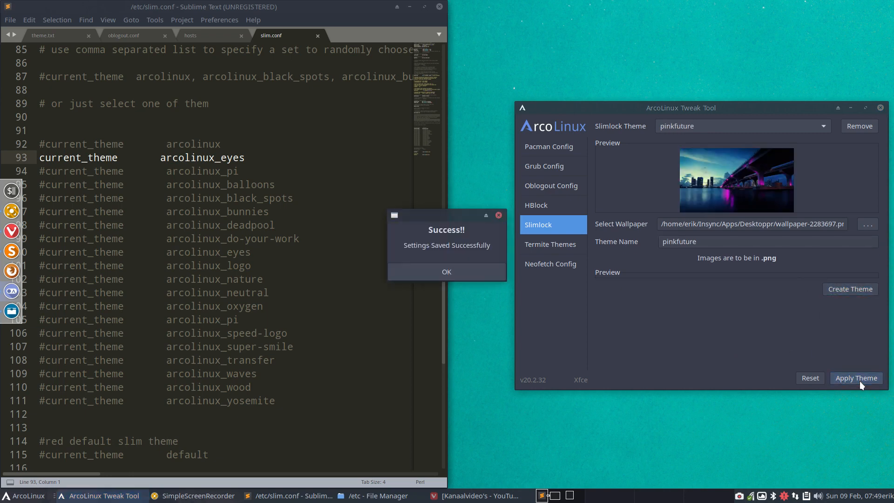
pyautogui.click(457, 268)
# Step: Align the pinkfuture value with the other theme names in slim.conf and save the file, entering the account password
pyautogui.click(173, 171)
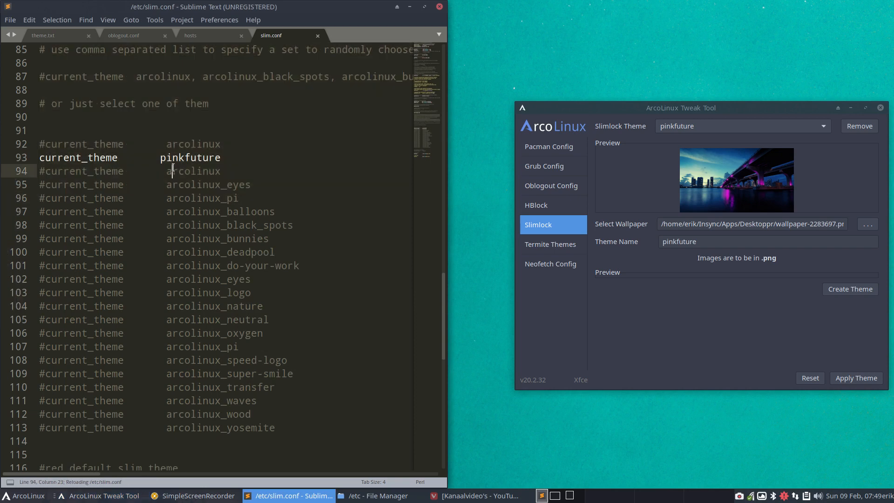
pyautogui.click(159, 158)
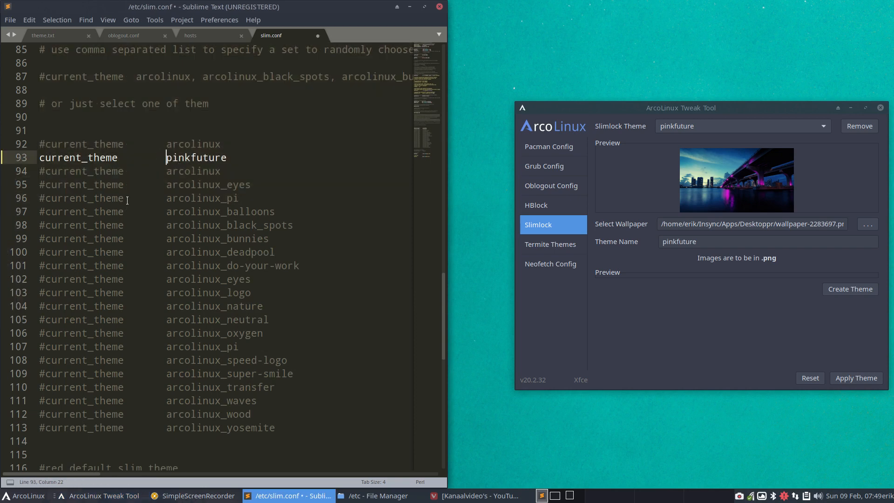
pyautogui.hotkey('ctrl', 's')
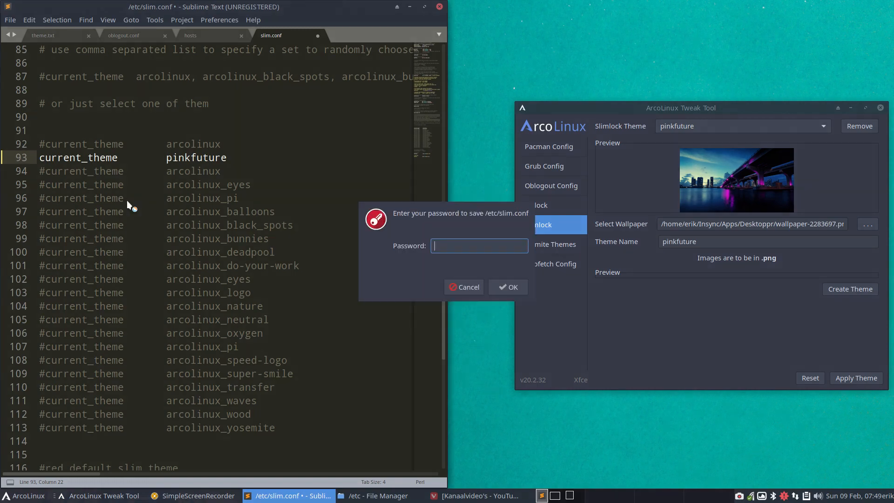
pyautogui.write('****')
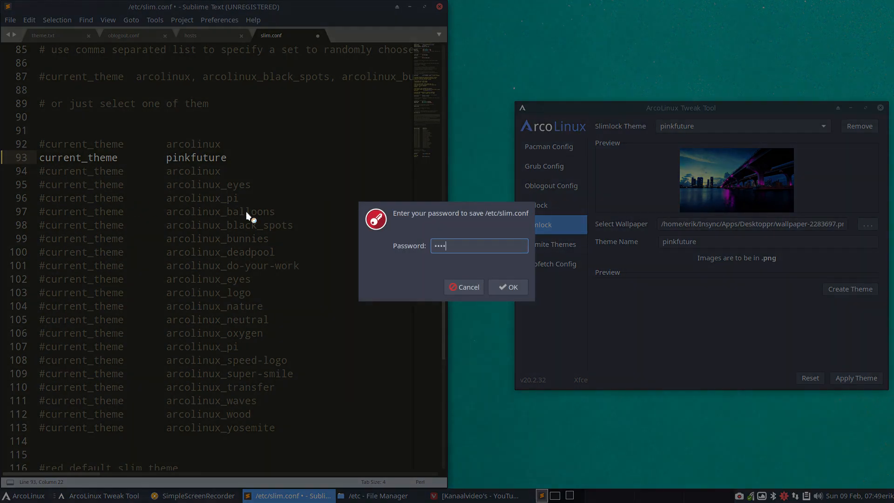
pyautogui.press('Return')
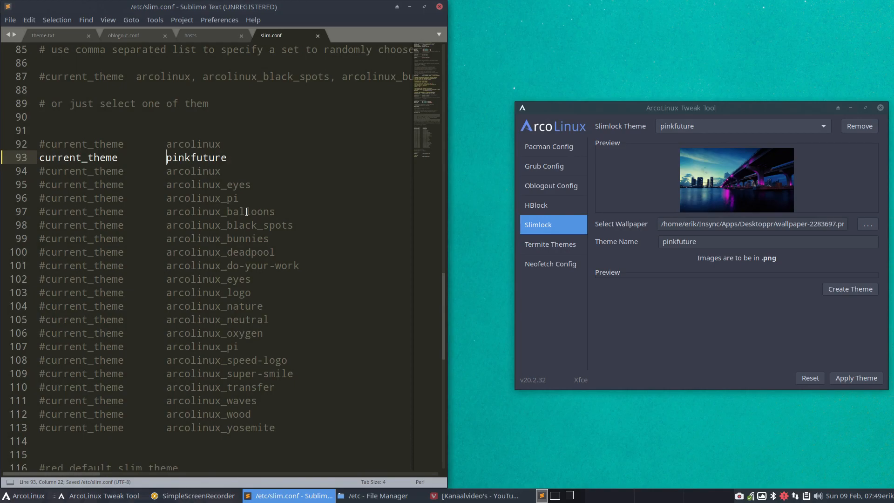
# Step: Lock the screen to check the pinkfuture theme, and unlock it by entering the account password
pyautogui.press('super+x')
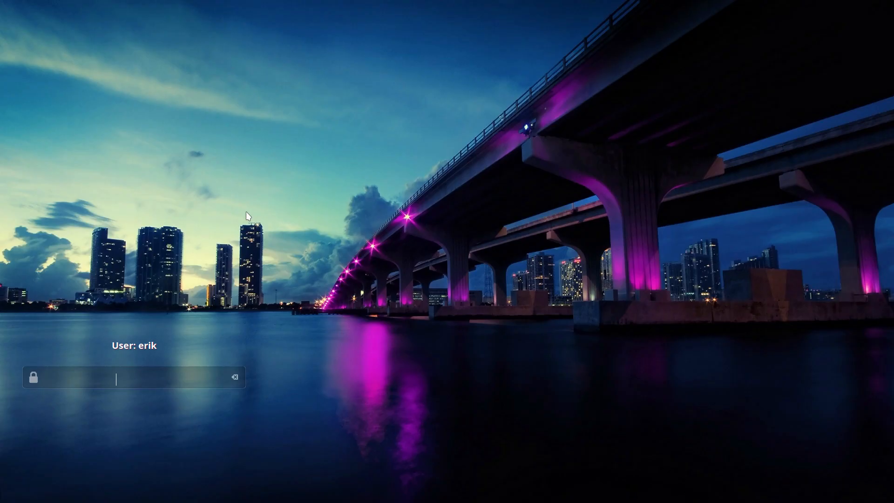
pyautogui.write('****')
pyautogui.press('Return')
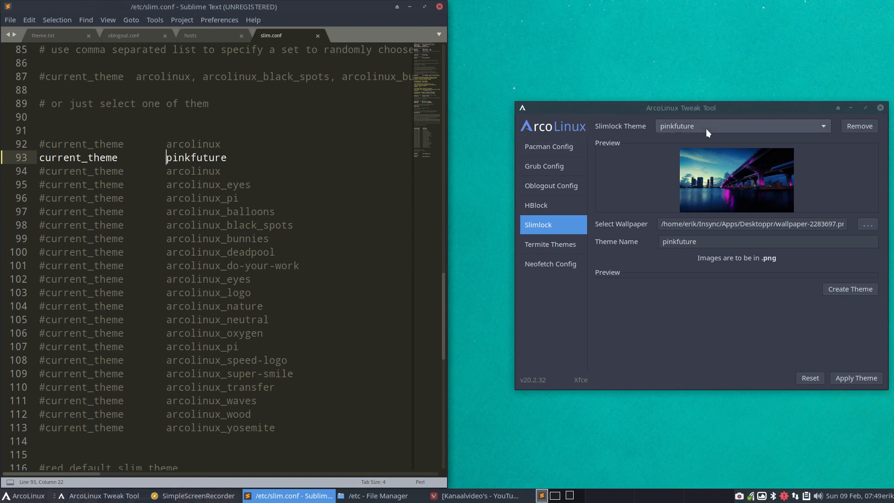
# Step: Remove the pinkfuture theme, dismiss the confirmation and check the current_theme lines in the reloaded slim.conf
pyautogui.click(868, 127)
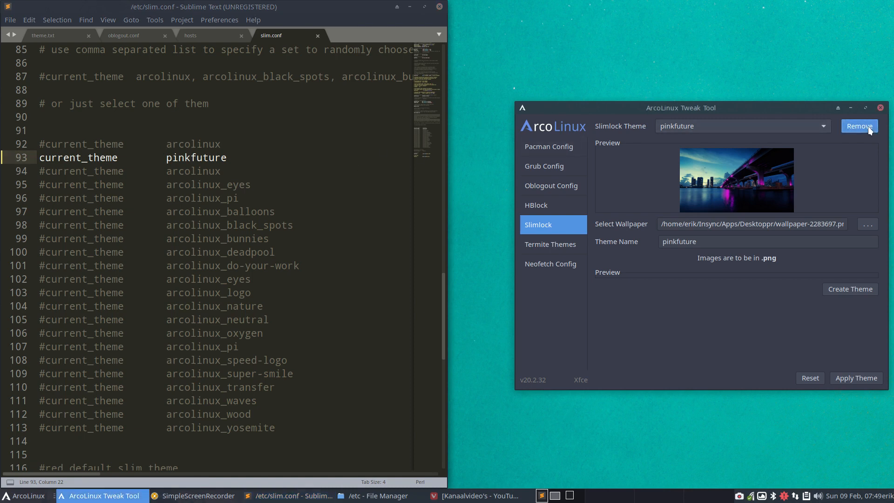
pyautogui.click(466, 275)
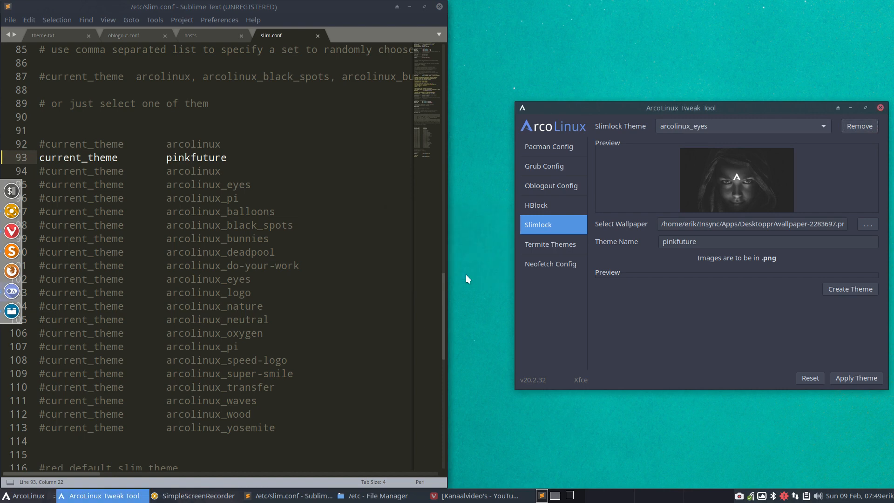
pyautogui.click(336, 252)
pyautogui.click(264, 169)
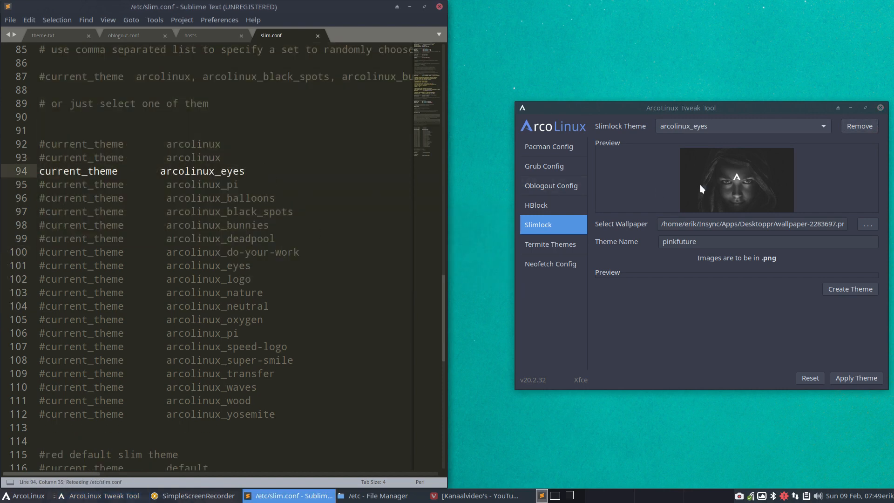
# Step: Reset the Slimlock settings, apply the arcolinux_speed-logo theme and check its active line in slim.conf
pyautogui.click(706, 123)
pyautogui.click(806, 380)
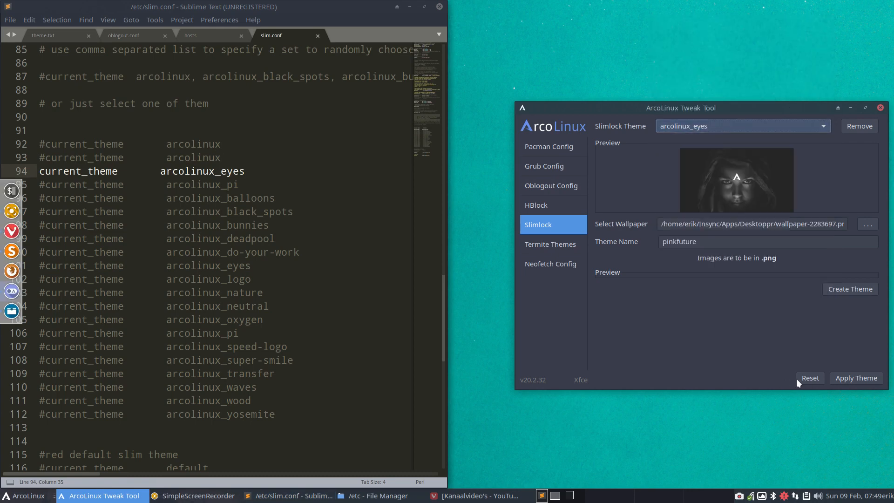
pyautogui.click(798, 378)
pyautogui.click(855, 379)
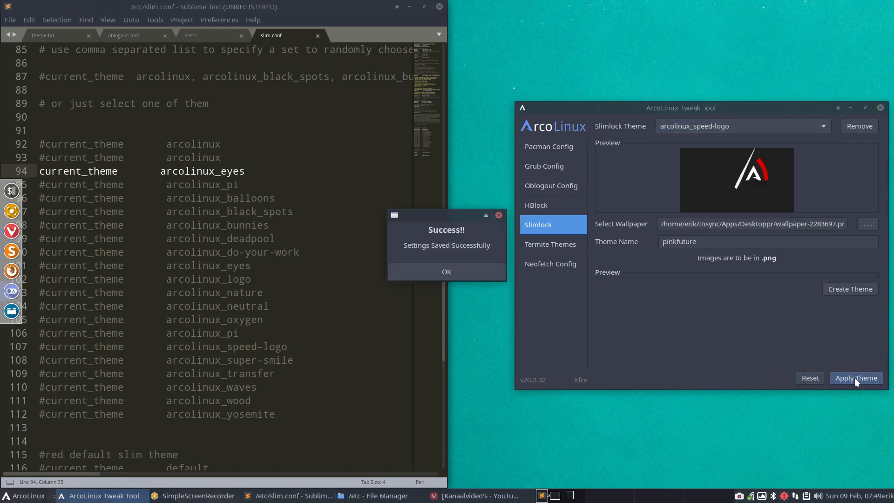
pyautogui.click(469, 273)
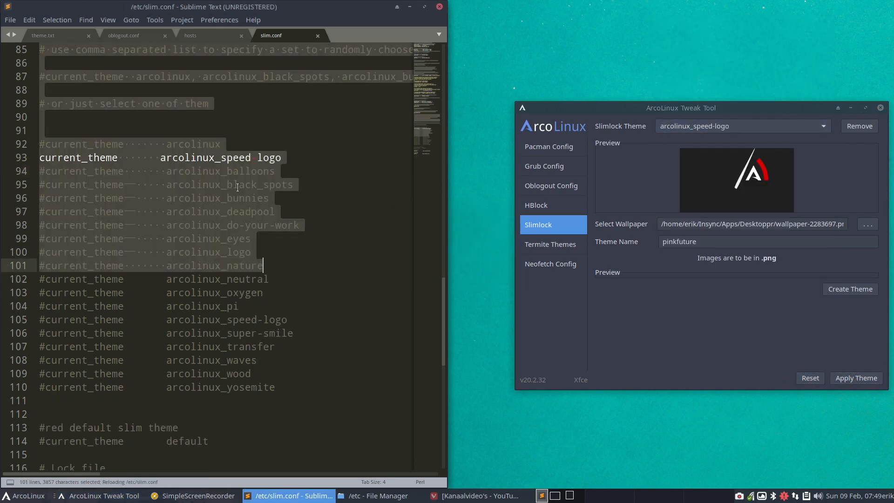
pyautogui.click(284, 154)
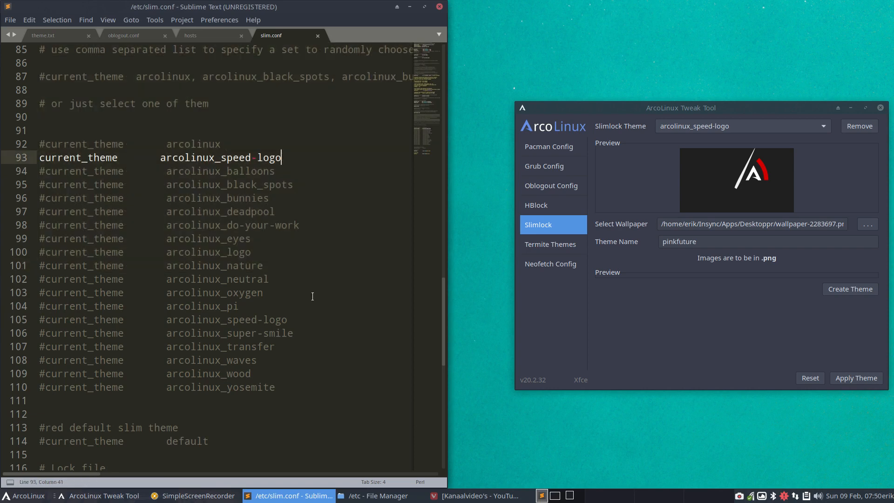
# Step: Lock the screen to check the arcolinux_speed-logo theme, and unlock it by entering the account password
pyautogui.hotkey('ctrl', 'alt', 'l')
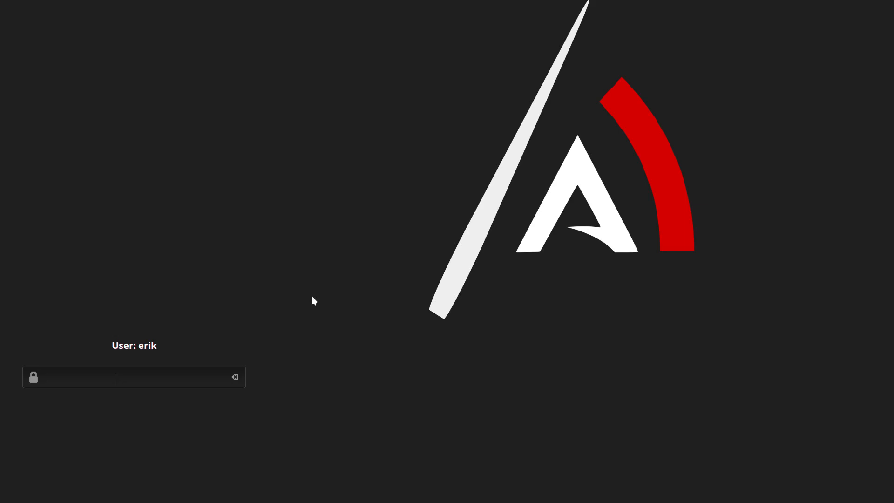
pyautogui.write('••••')
pyautogui.press('Return')
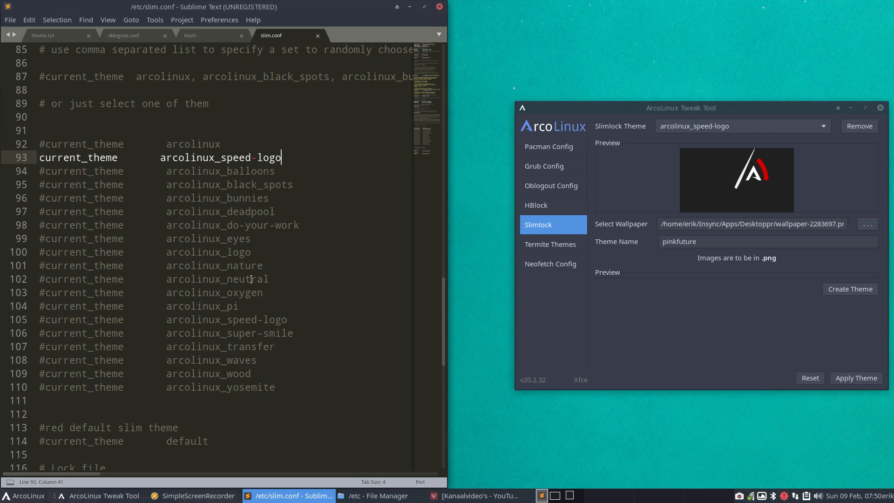
pyautogui.click(726, 109)
pyautogui.click(88, 212)
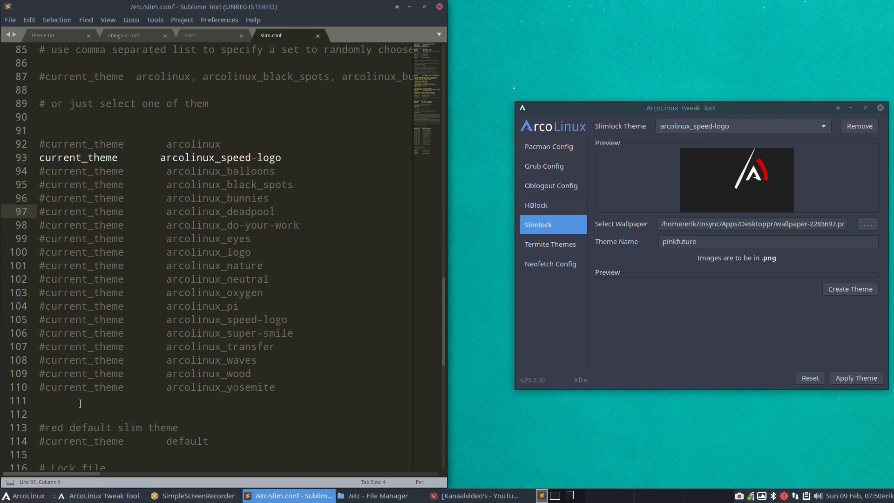
pyautogui.scroll(-3, 80, 403)
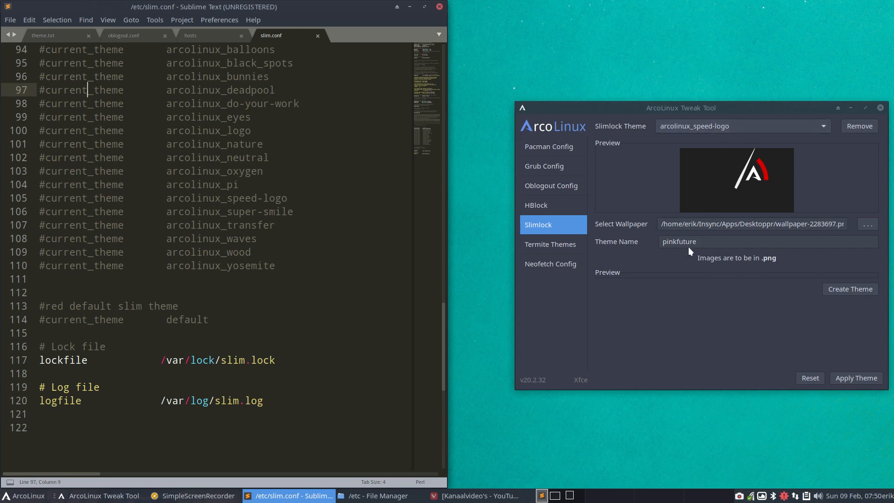
pyautogui.click(674, 242)
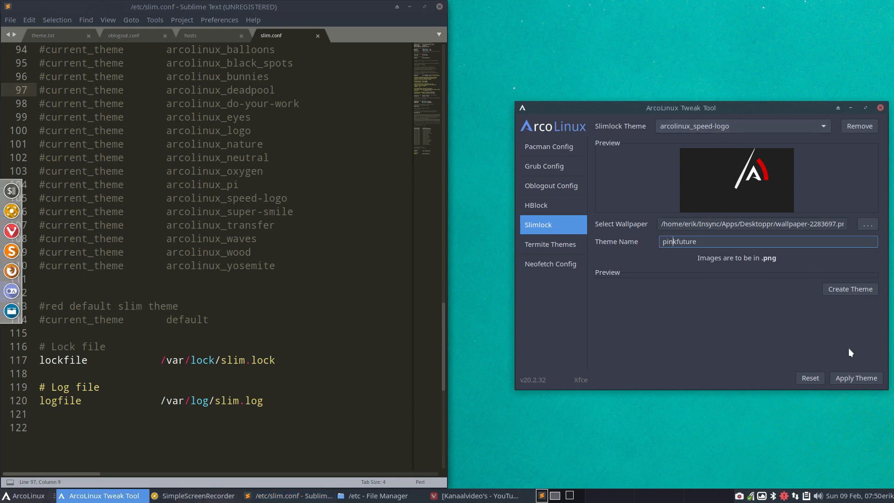